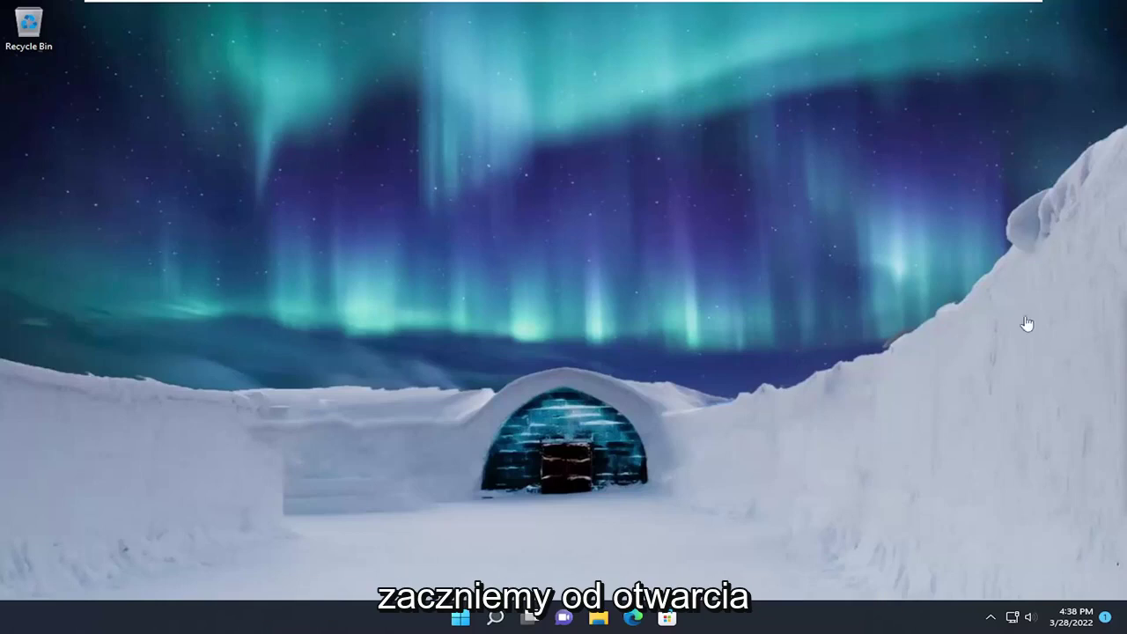
- Open Control Panel from the taskbar search and set View by to Large icons
click(490, 623)
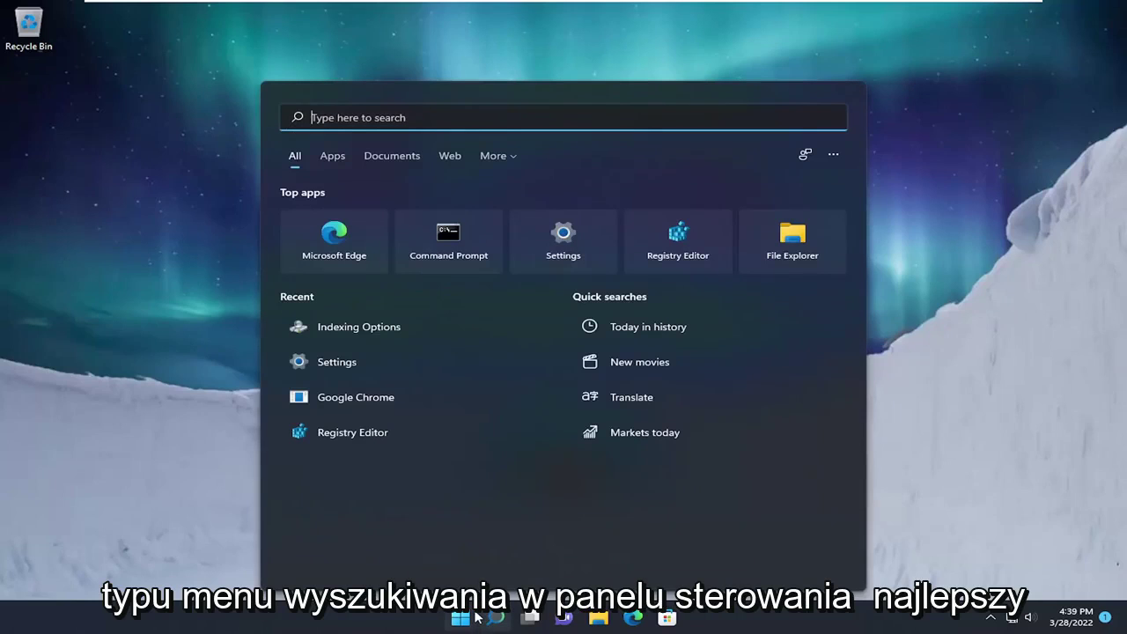
text(control panel)
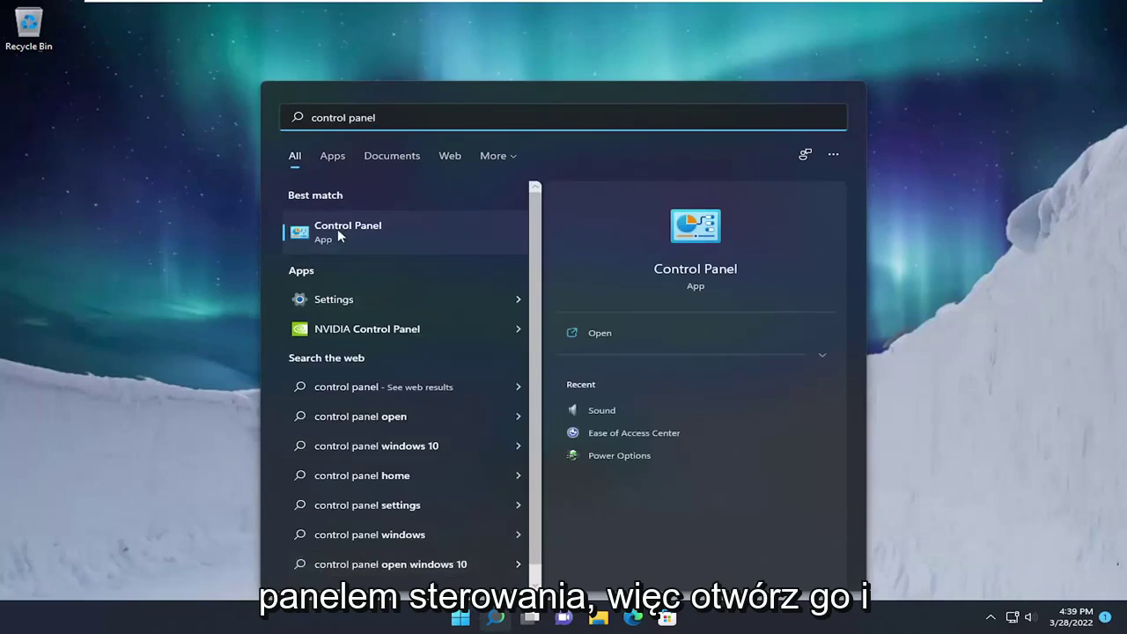
click(337, 228)
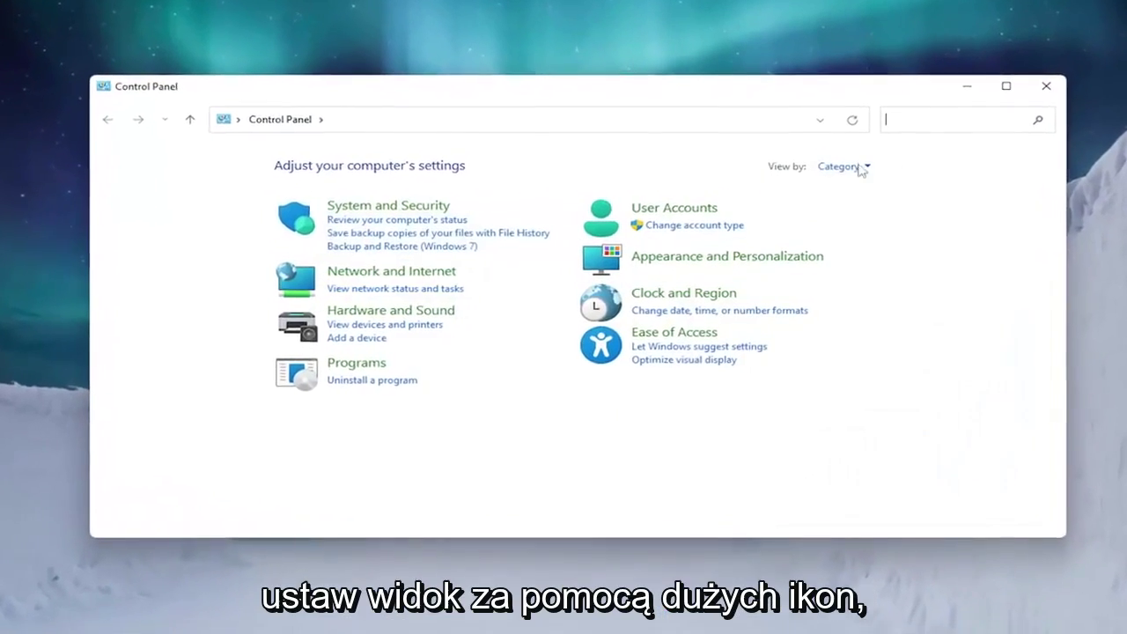
click(847, 159)
click(856, 205)
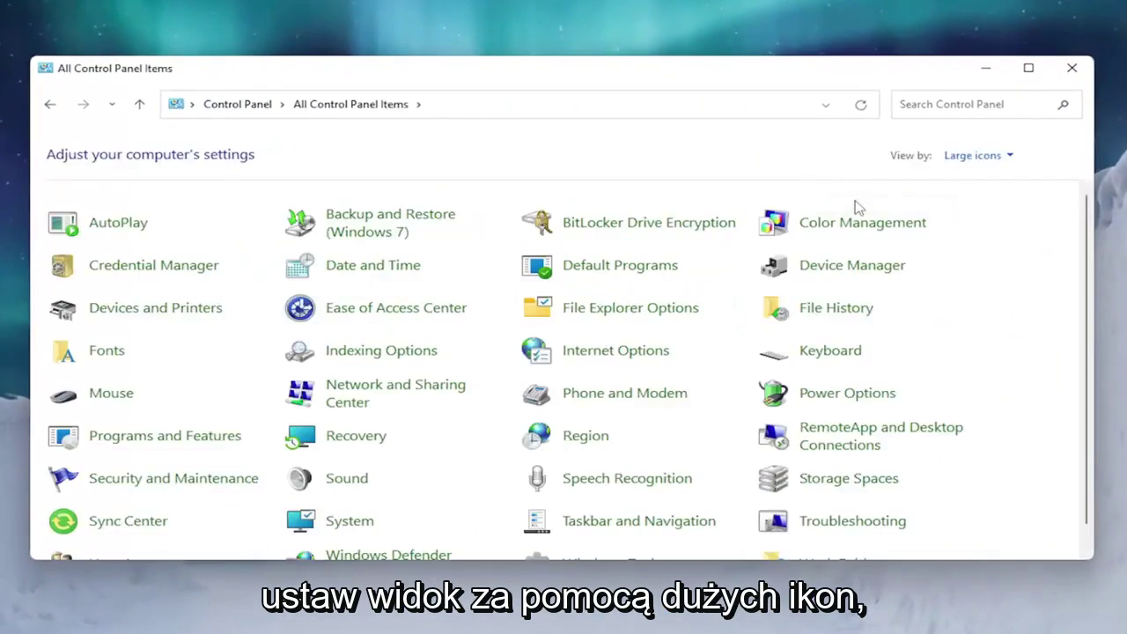
- Uncheck TCP/IPv6 in Ethernet0's properties, confirm with OK, and close the status and Sharing Center windows
click(361, 401)
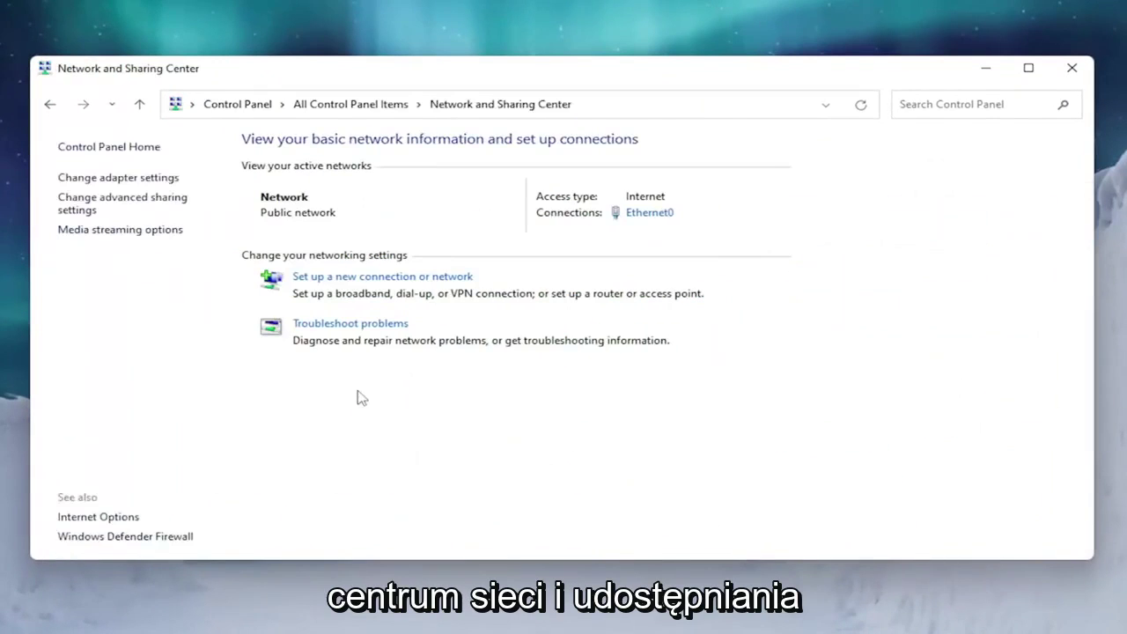
click(647, 215)
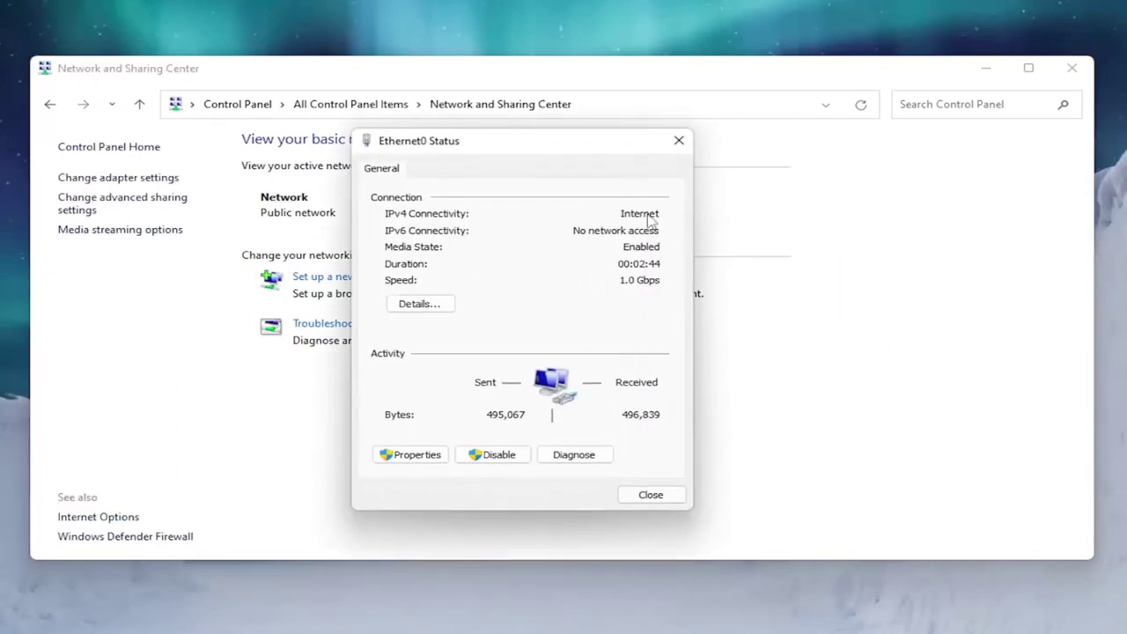
click(407, 456)
click(458, 378)
scroll(458, 368, down, 1)
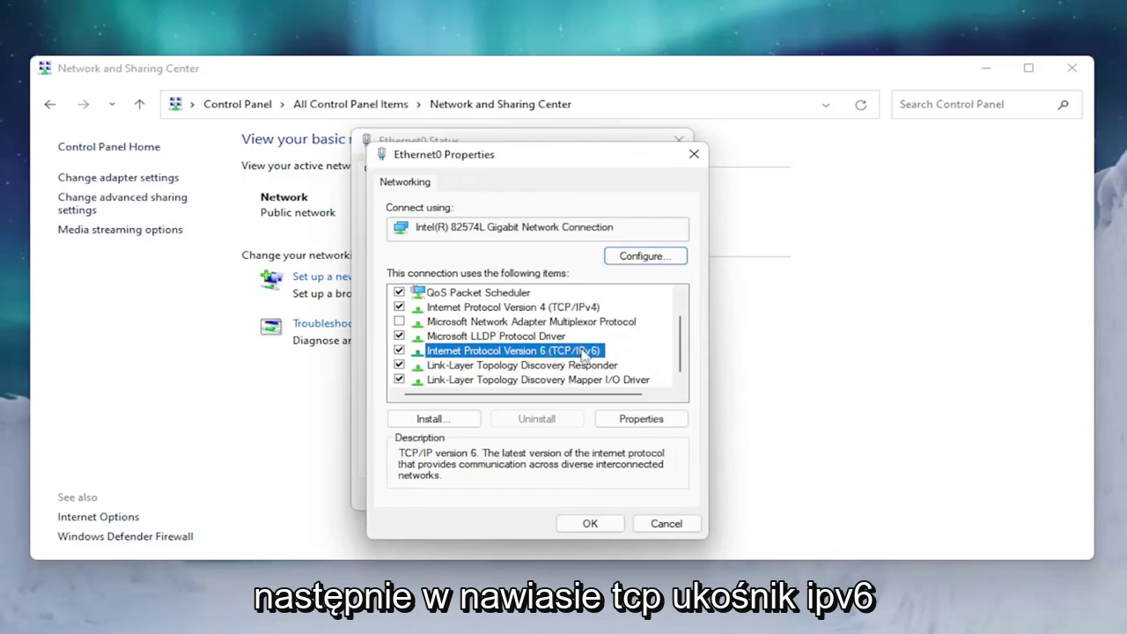
click(399, 351)
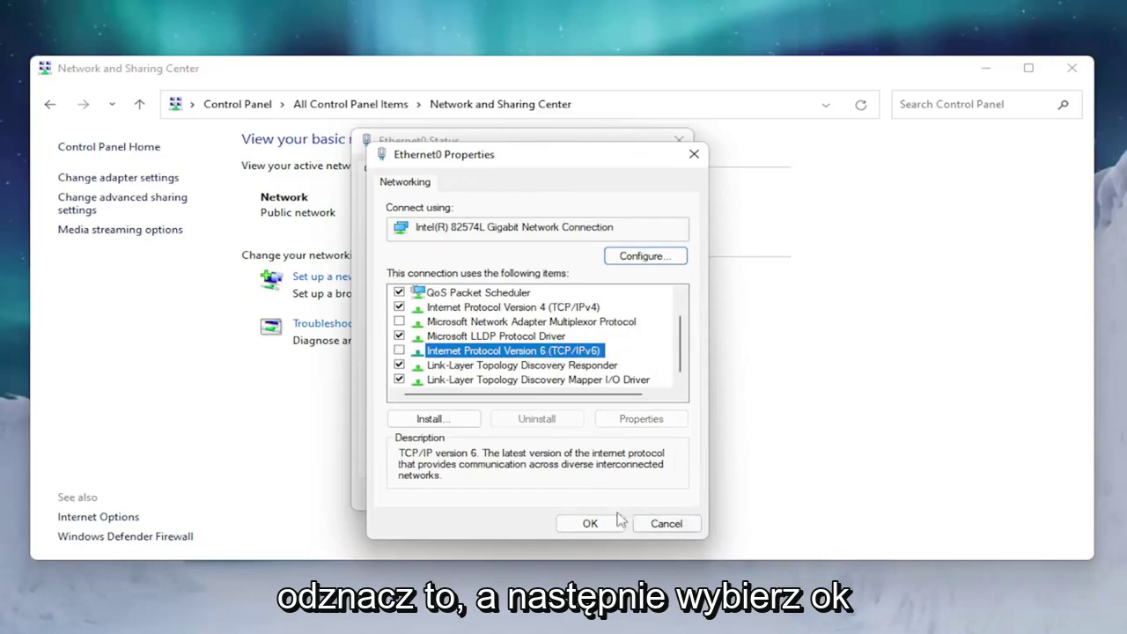
click(591, 525)
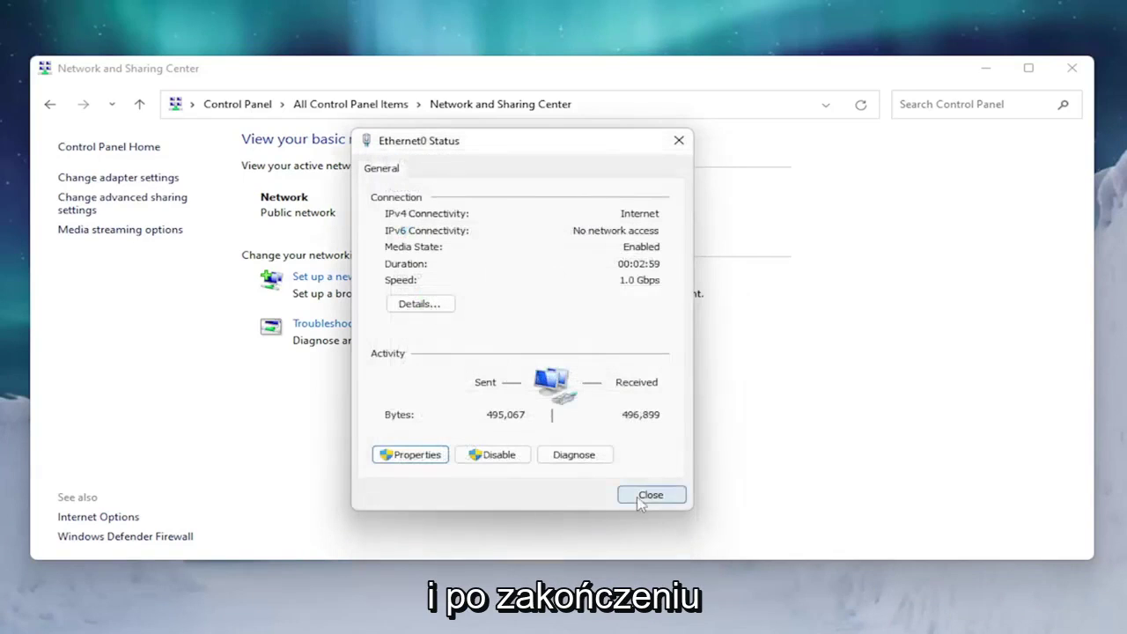
click(642, 496)
click(1055, 79)
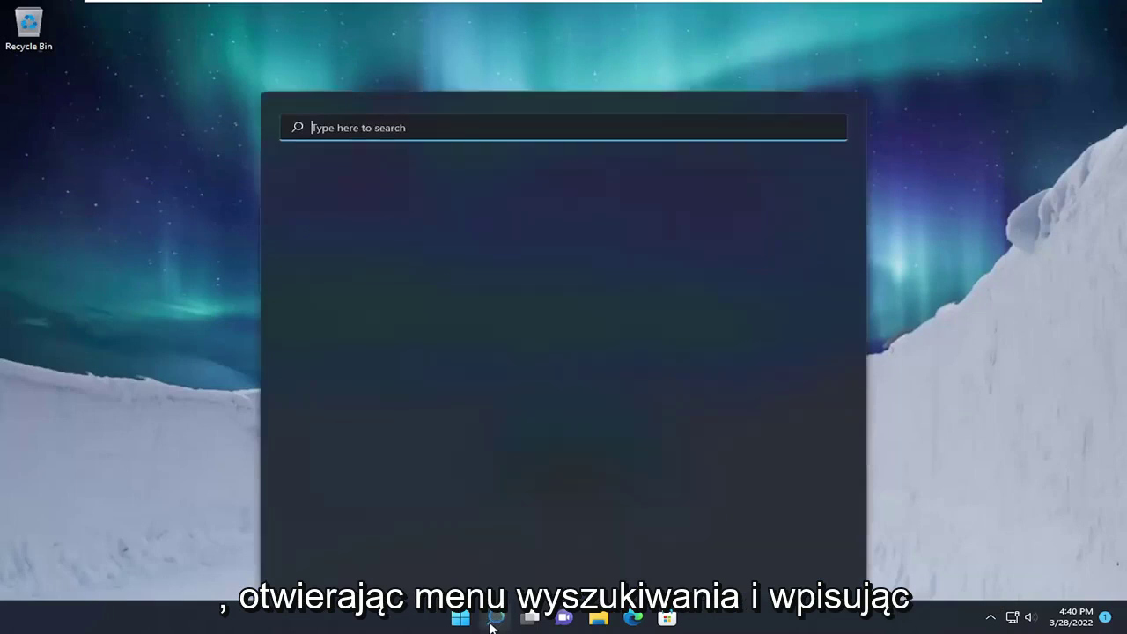
- Open Settings from search and go to Network & internet > Advanced network settings, scrolled to More settings
click(494, 618)
text(setting)
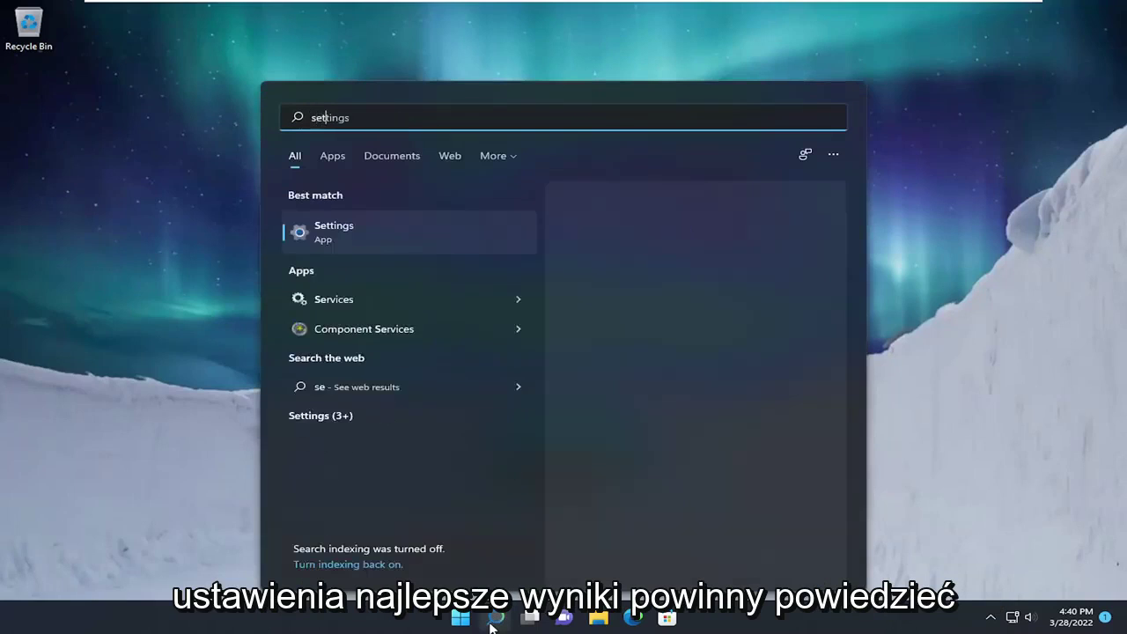
text(s)
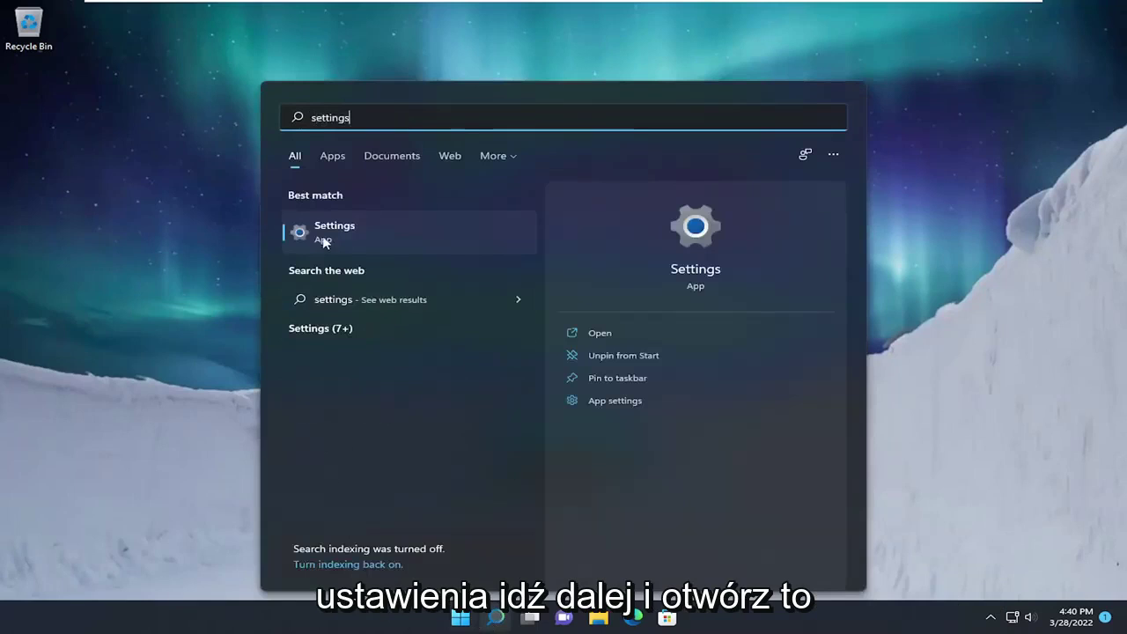
click(325, 231)
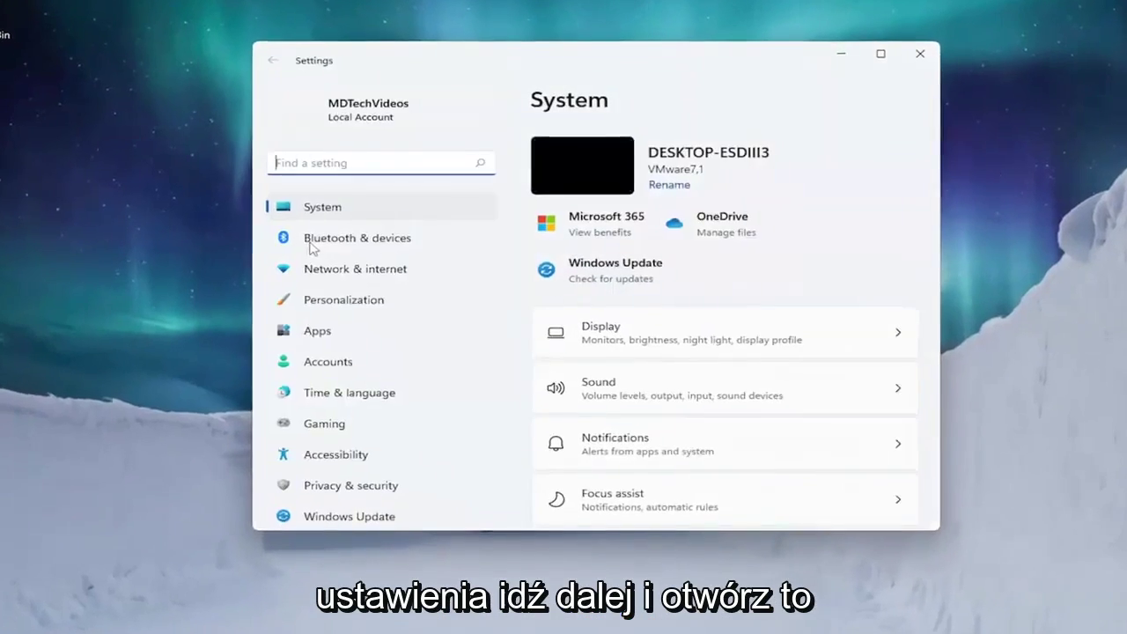
click(303, 280)
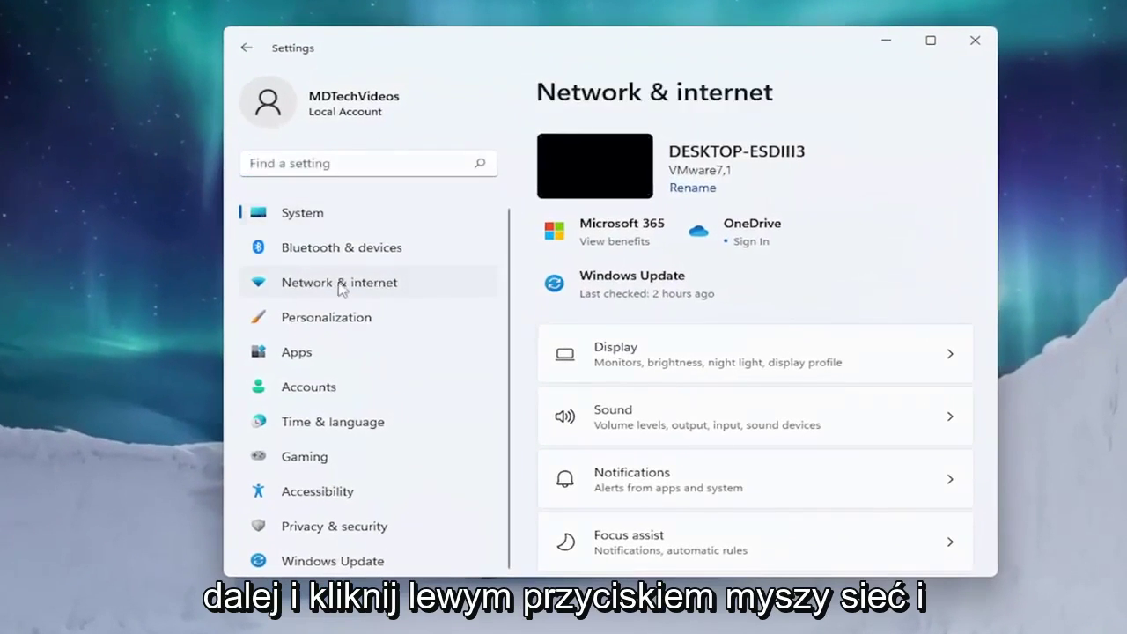
scroll(819, 372, down, 2)
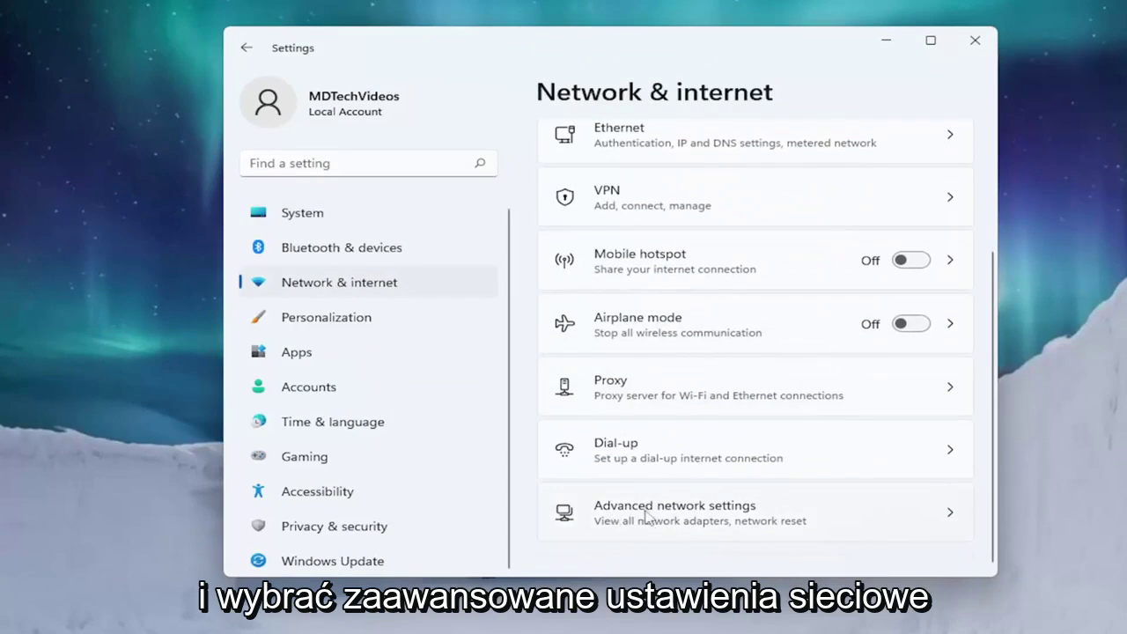
click(674, 515)
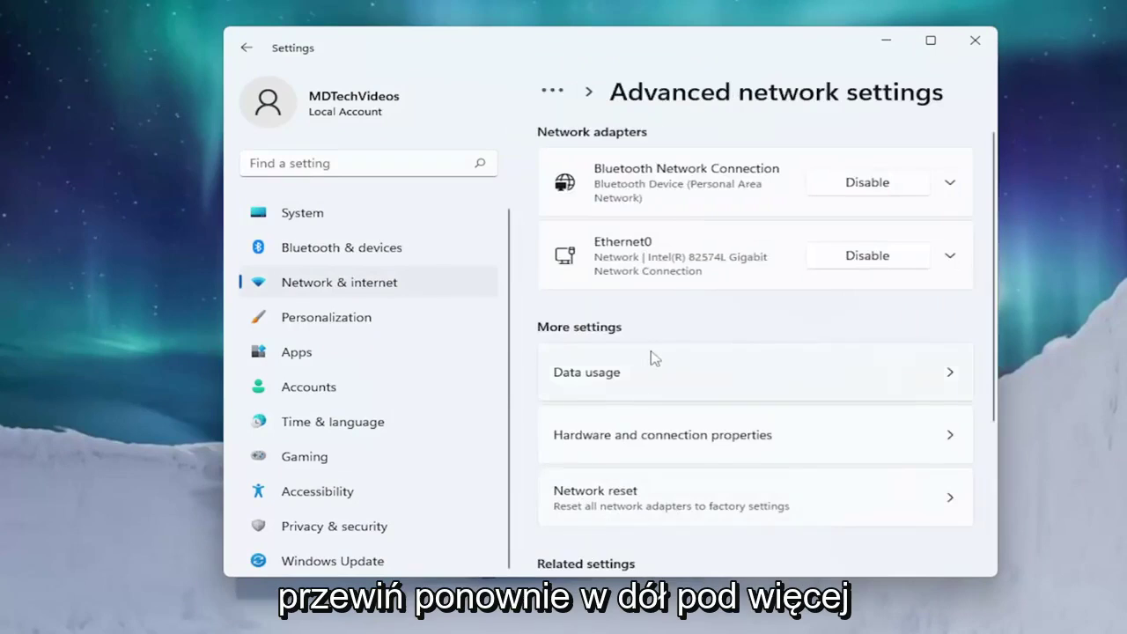
scroll(649, 357, down, 2)
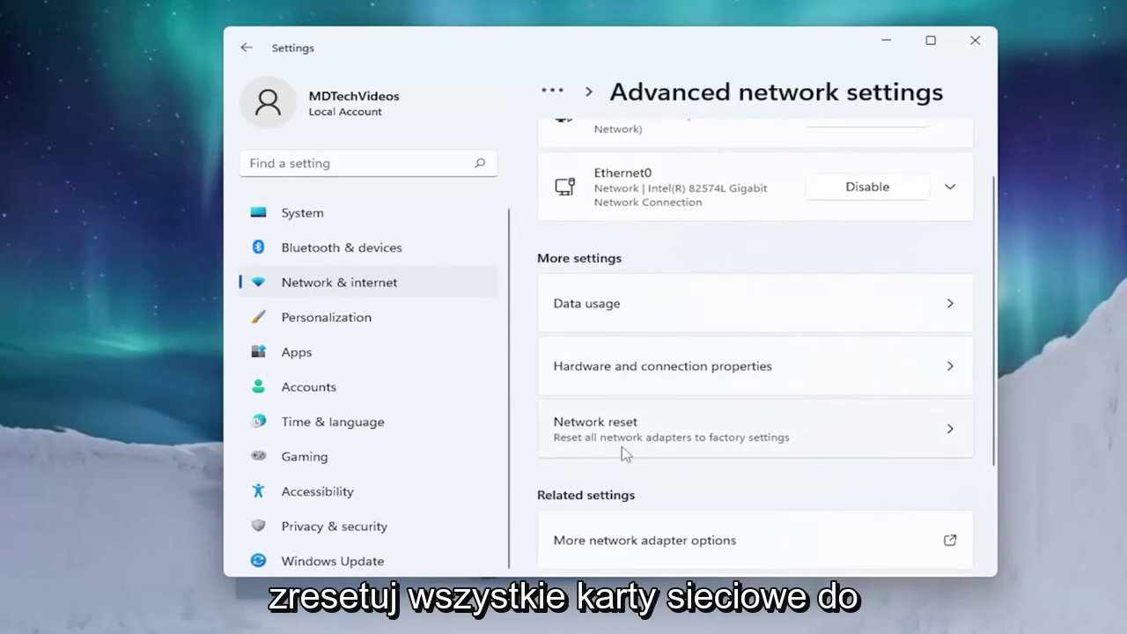
- Run Network reset with Reset now, confirm Yes, and dismiss the sign-out notice
click(854, 446)
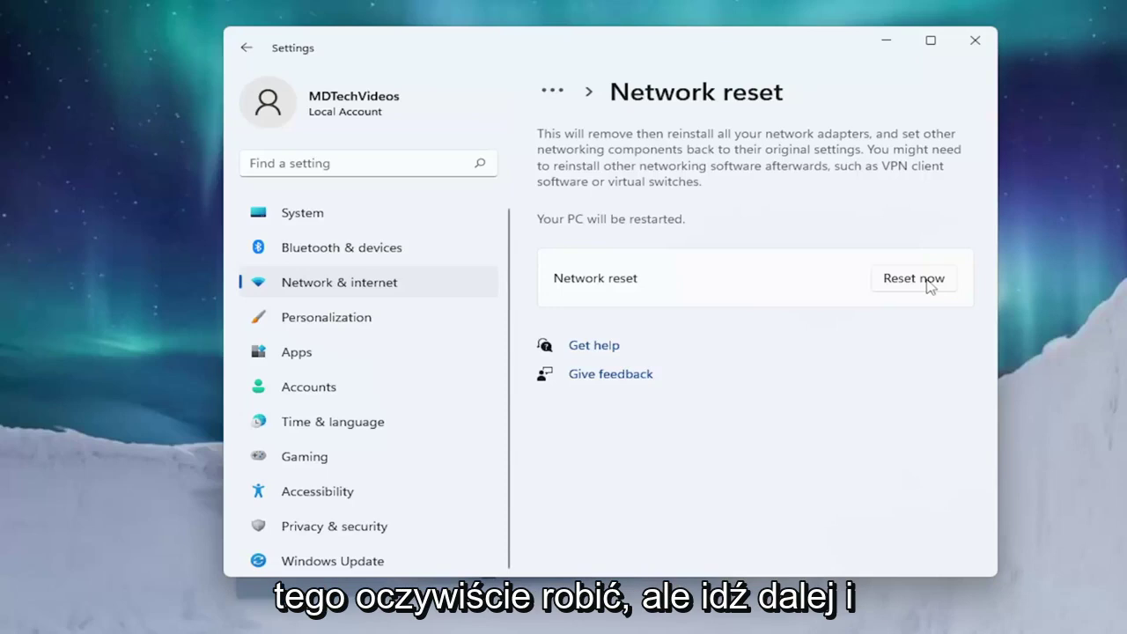
click(921, 278)
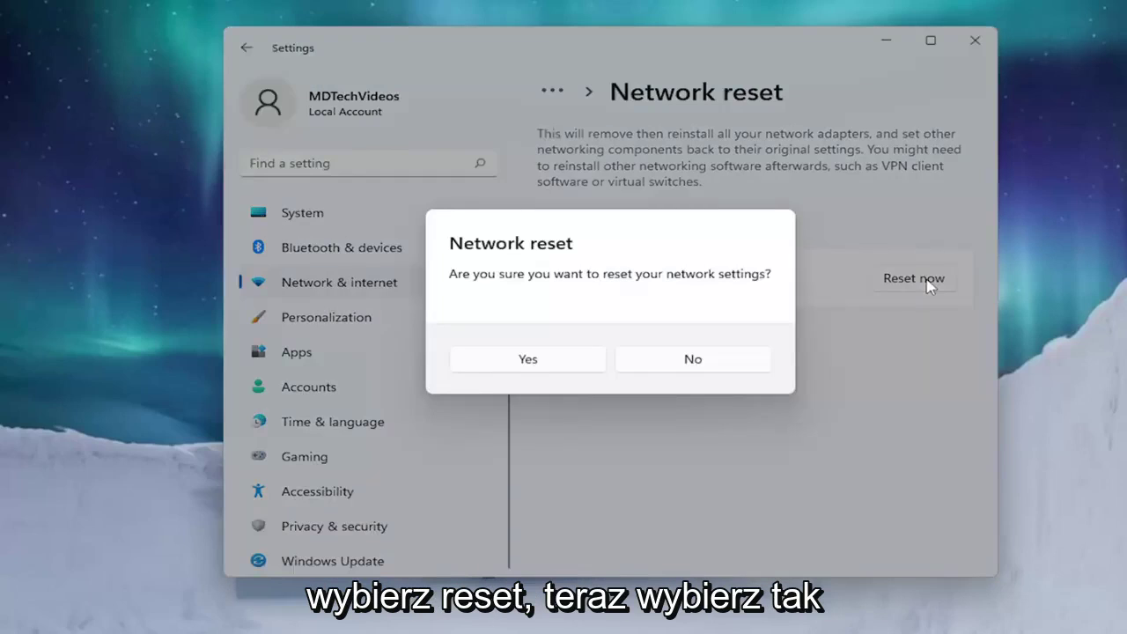
click(482, 356)
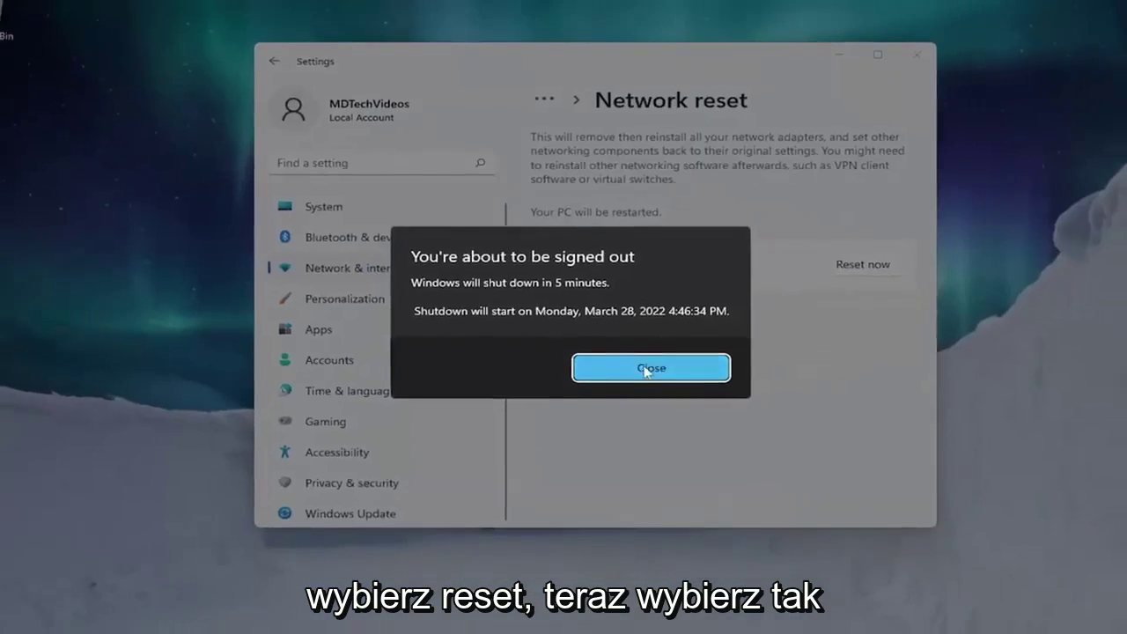
click(645, 369)
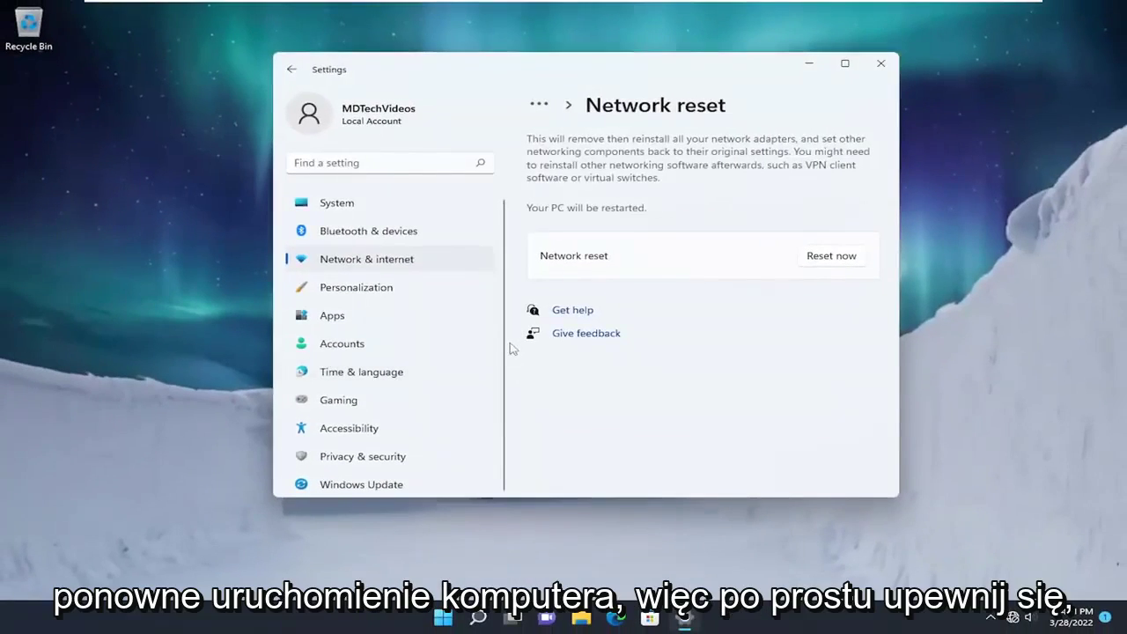
click(880, 63)
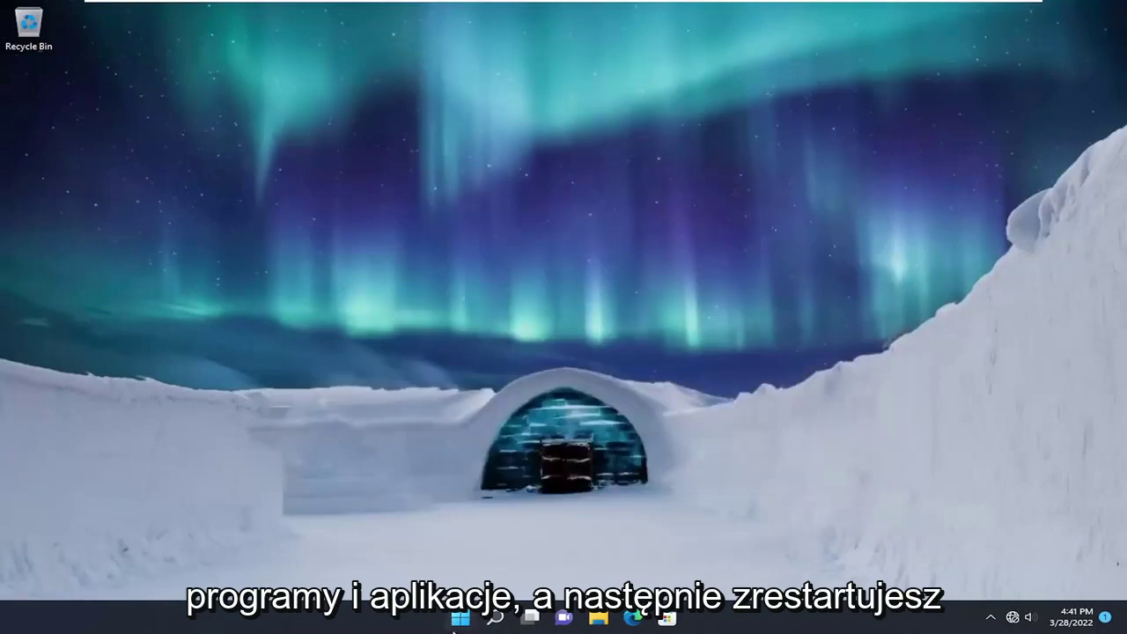
right_click(459, 618)
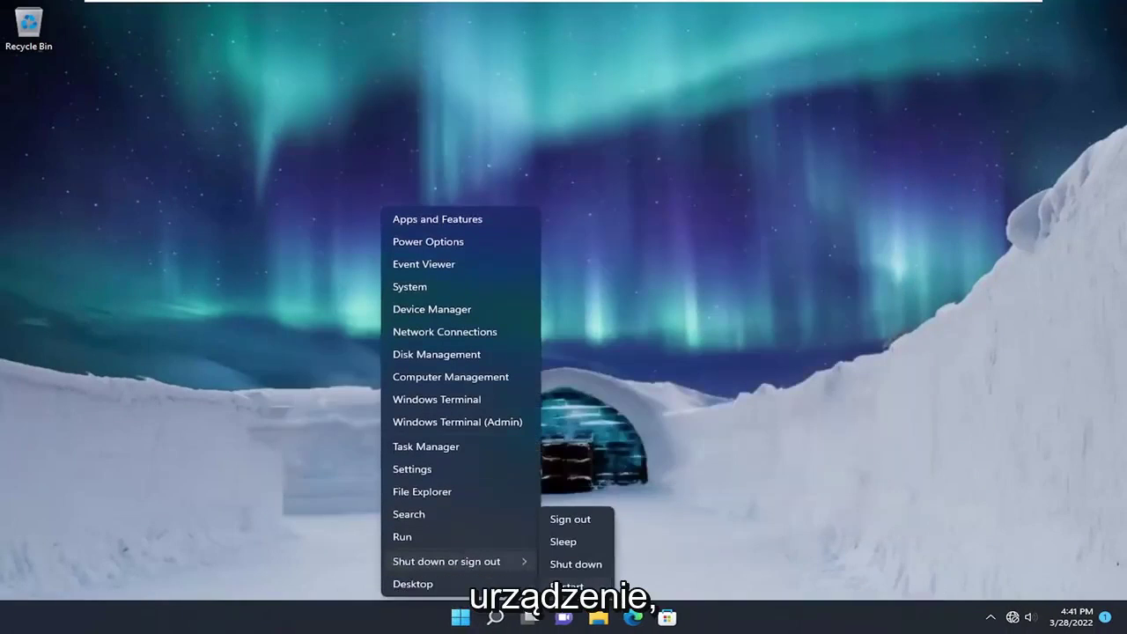